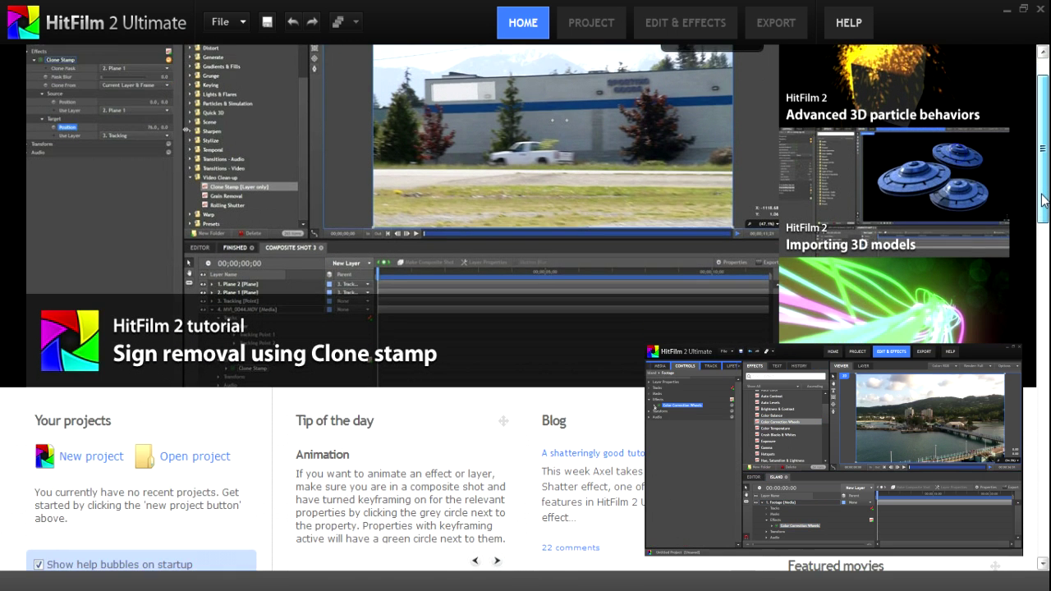
# - Create a new 720p 29.97 fps project and open the empty editing workspace
pyautogui.moveTo(1043, 182); pyautogui.dragTo(1046, 337)
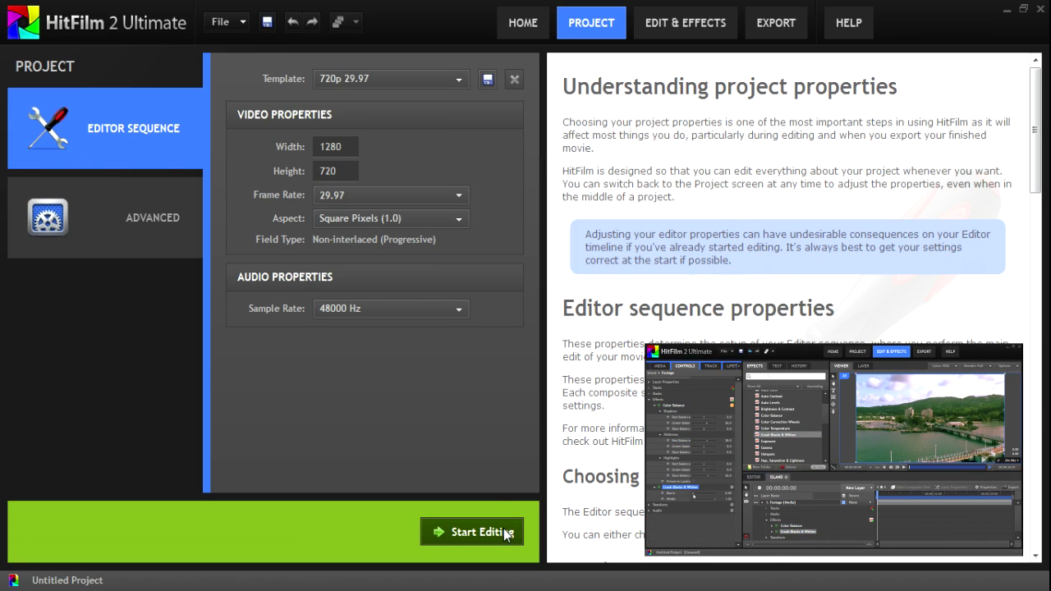
pyautogui.click(503, 532)
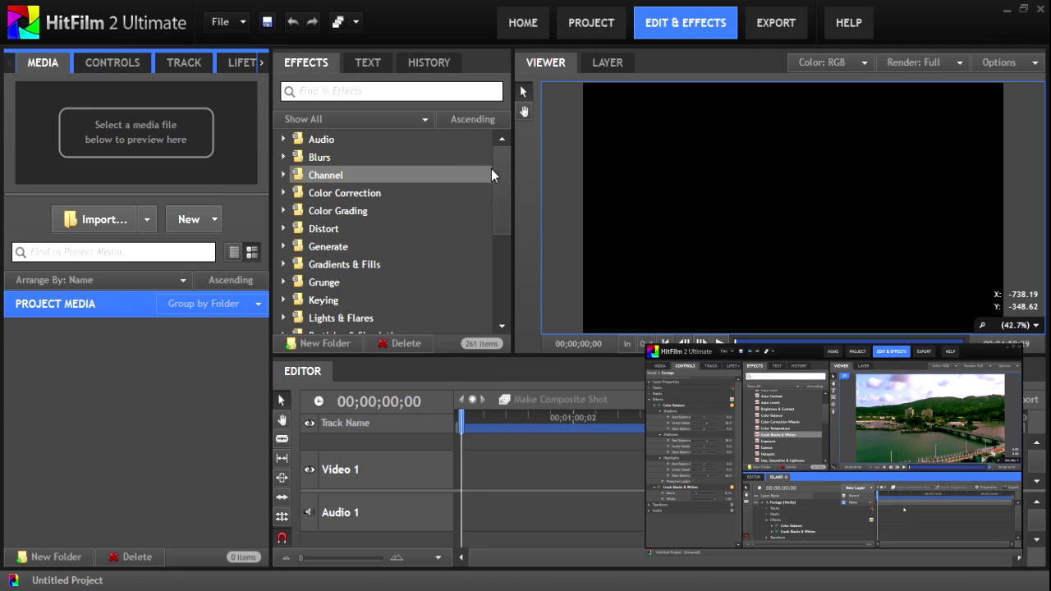
# - Browse the Viewer/Layer and Effects/Text/History tabs, try adding Bleach Bypass, then reset the layout
pyautogui.click(615, 64)
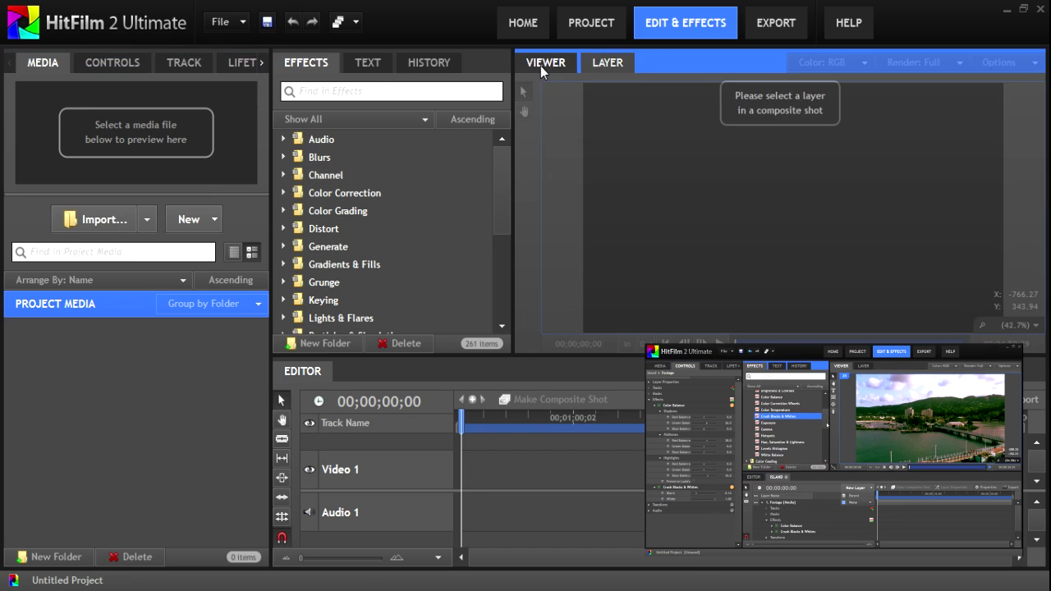
pyautogui.click(542, 63)
pyautogui.click(367, 66)
pyautogui.click(429, 63)
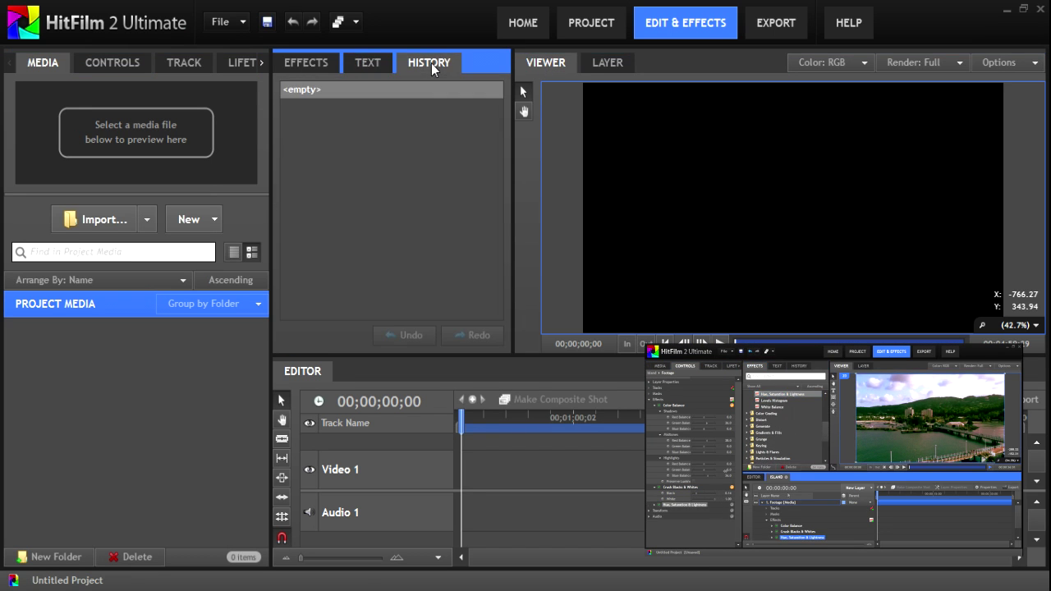
pyautogui.click(333, 62)
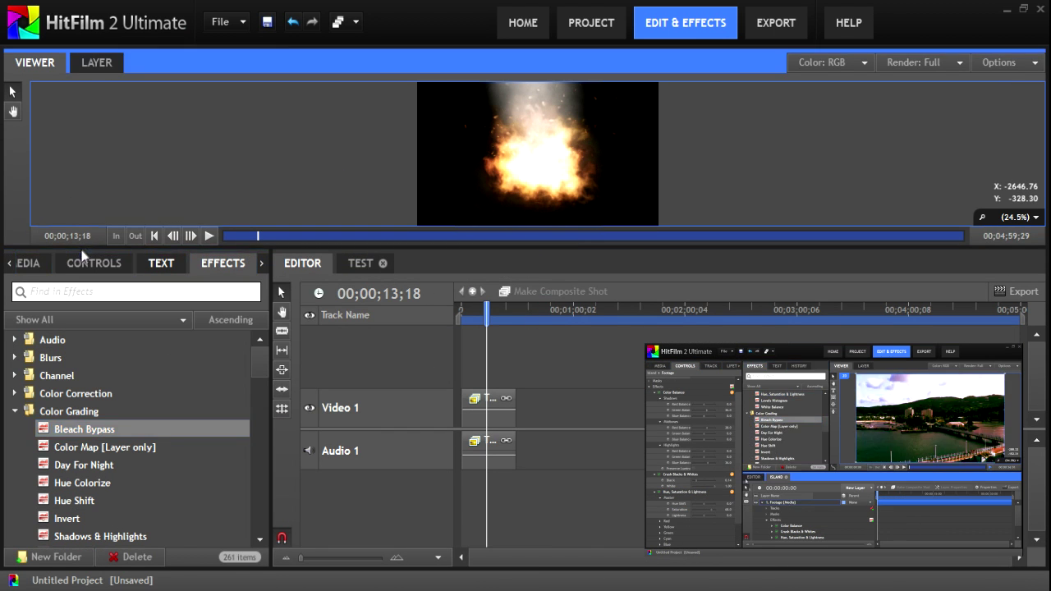
pyautogui.moveTo(84, 429); pyautogui.dragTo(612, 422)
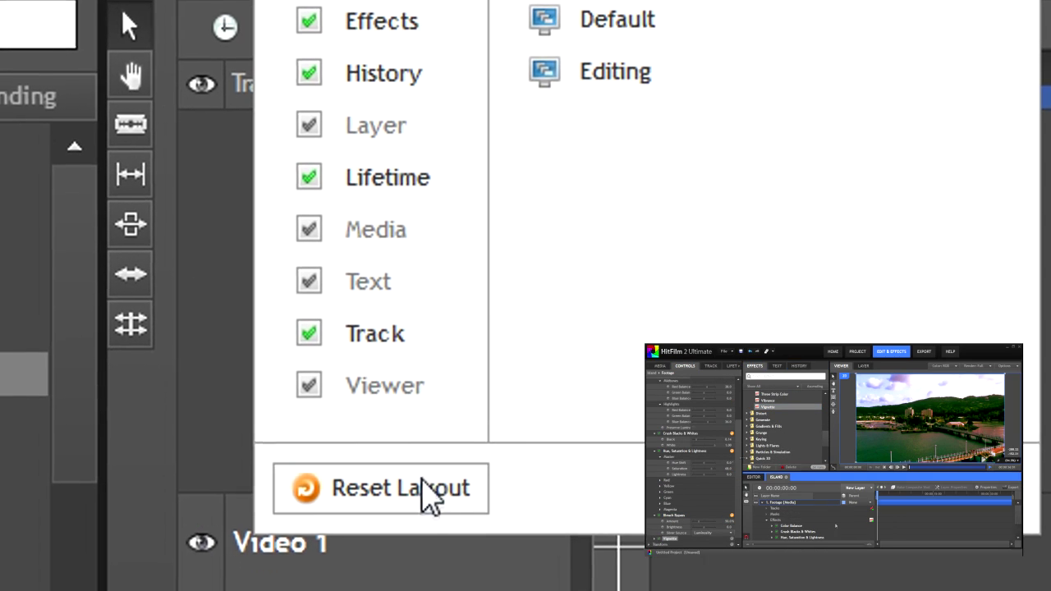
pyautogui.click(427, 561)
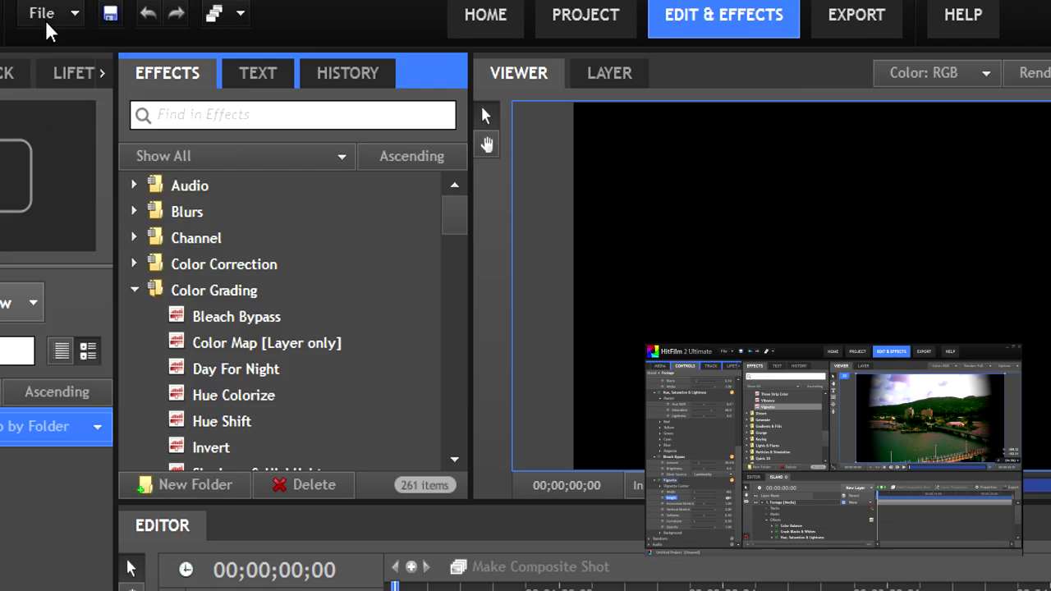
# - Review the General and Shortcuts pages of the program Options
pyautogui.click(206, 16)
pyautogui.click(380, 274)
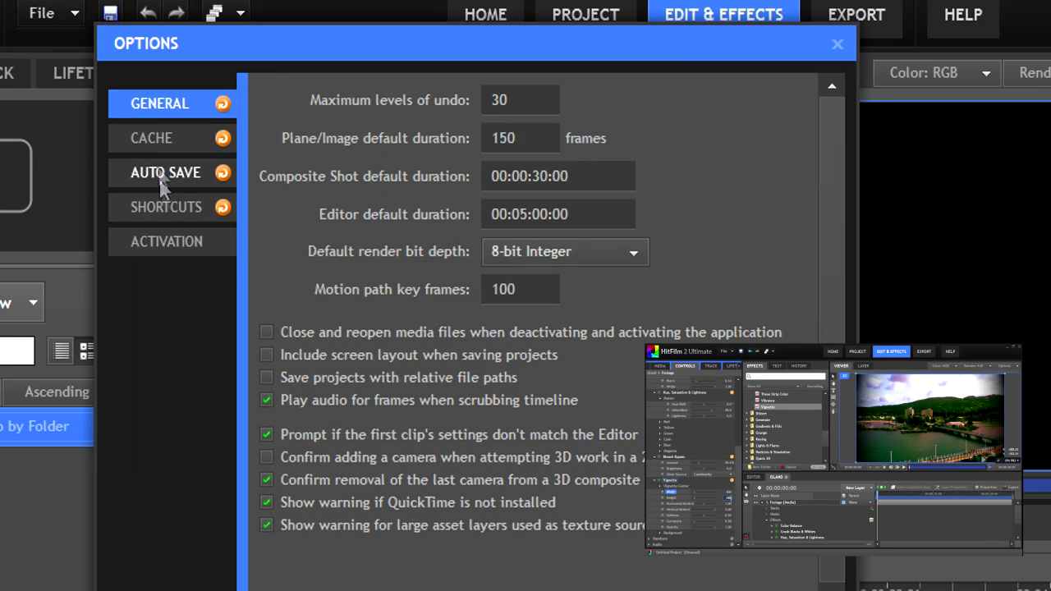
pyautogui.click(166, 207)
pyautogui.moveTo(818, 184); pyautogui.dragTo(822, 427)
pyautogui.click(144, 110)
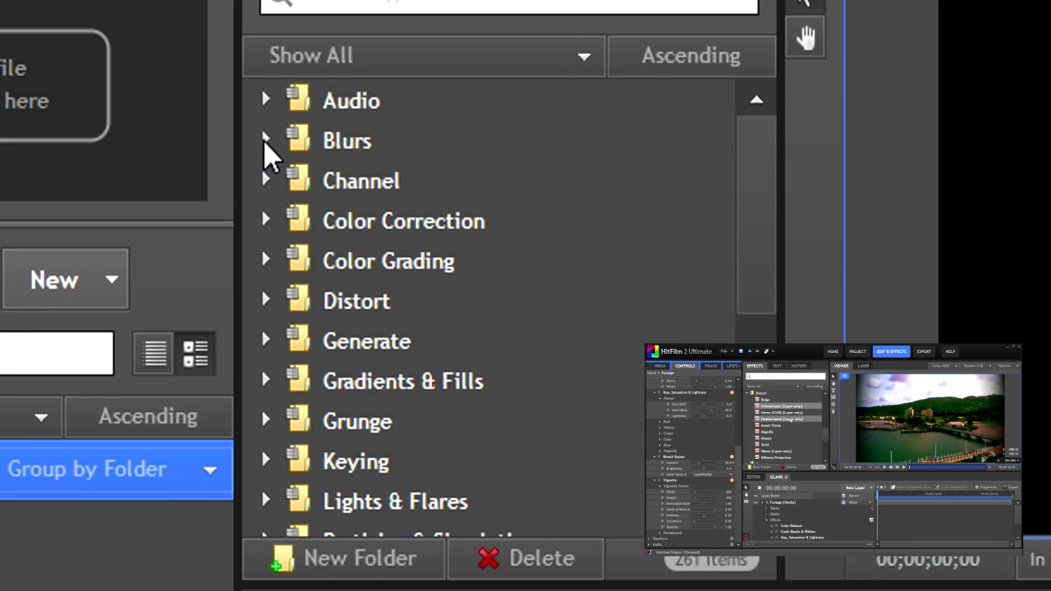
# - Browse the Blurs, Channel, Color Correction and Color Grading effect folders
pyautogui.click(264, 141)
pyautogui.click(264, 142)
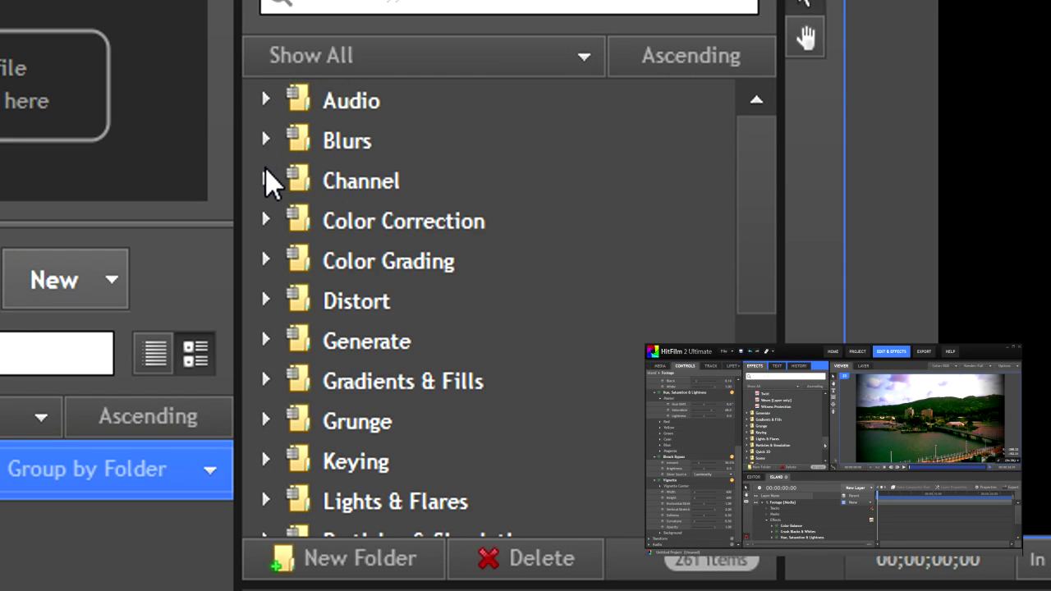
pyautogui.click(264, 179)
pyautogui.click(265, 179)
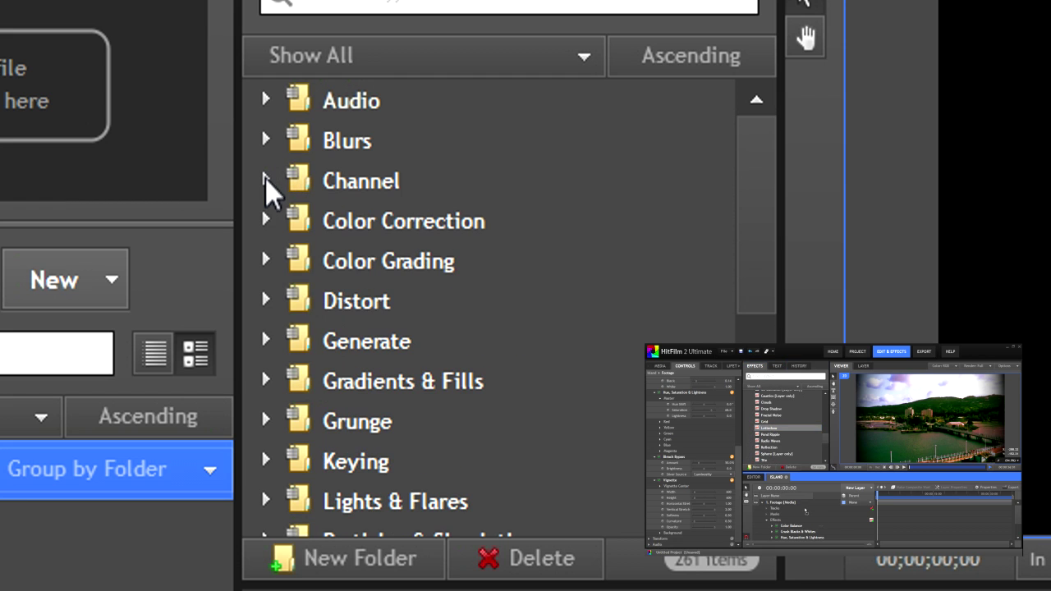
pyautogui.click(266, 220)
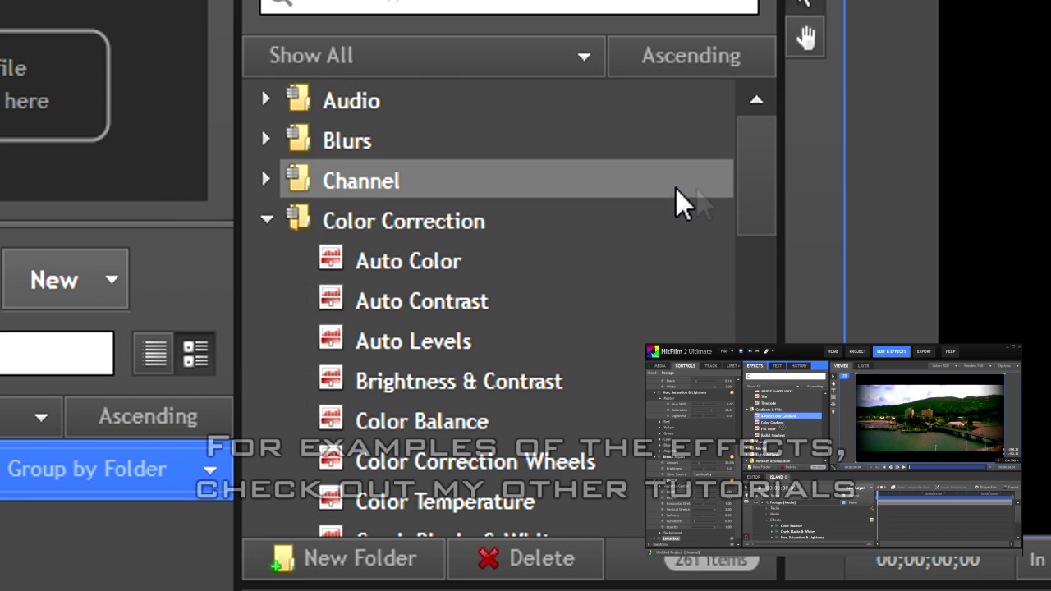
pyautogui.moveTo(751, 205); pyautogui.dragTo(750, 336)
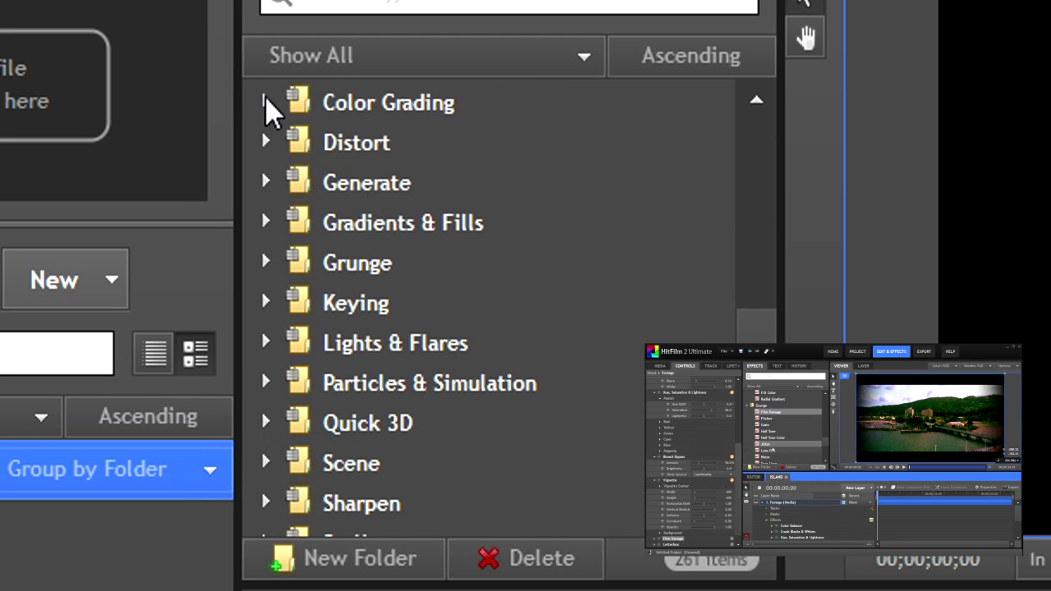
pyautogui.click(265, 102)
pyautogui.moveTo(769, 304); pyautogui.dragTo(772, 333)
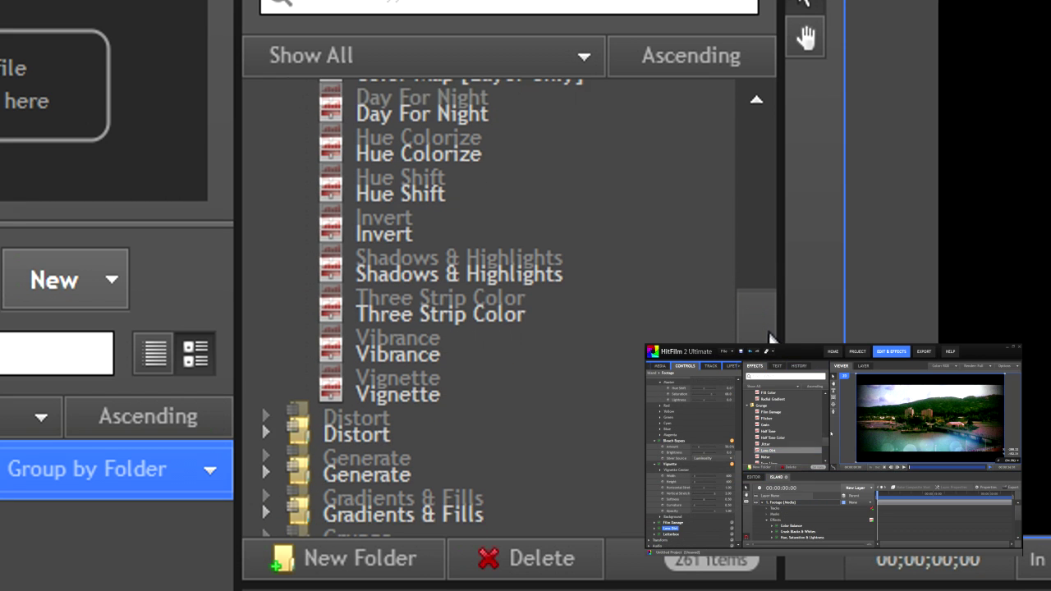
pyautogui.scroll(-5, 261, 273)
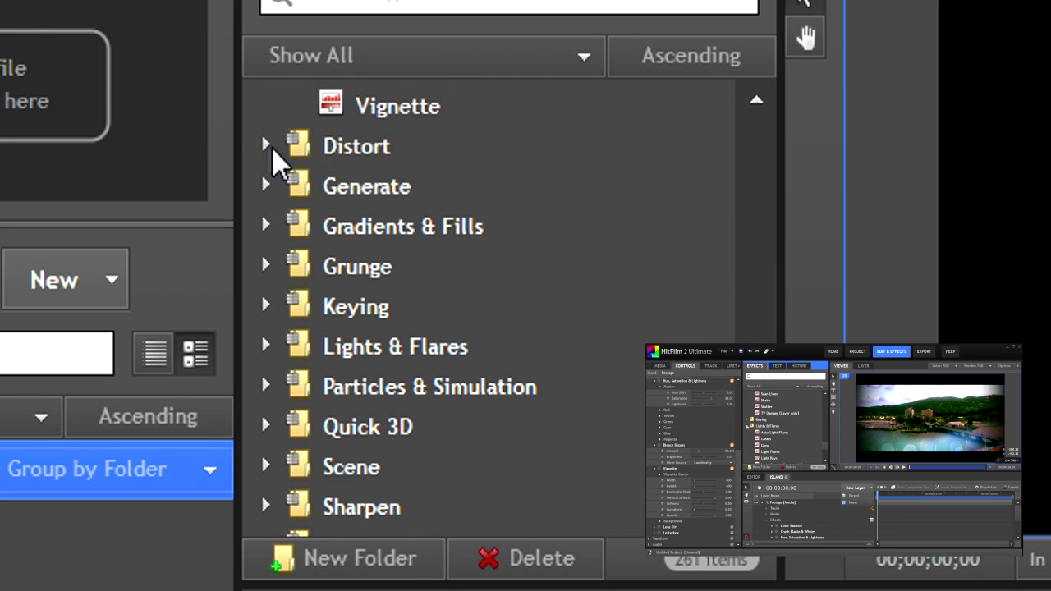
# - Expand and scroll through the Distort and Generate effect folders
pyautogui.click(265, 145)
pyautogui.scroll(-3, 410, 312)
pyautogui.scroll(-2, 306, 246)
pyautogui.scroll(-4, 306, 205)
pyautogui.scroll(-2, 305, 124)
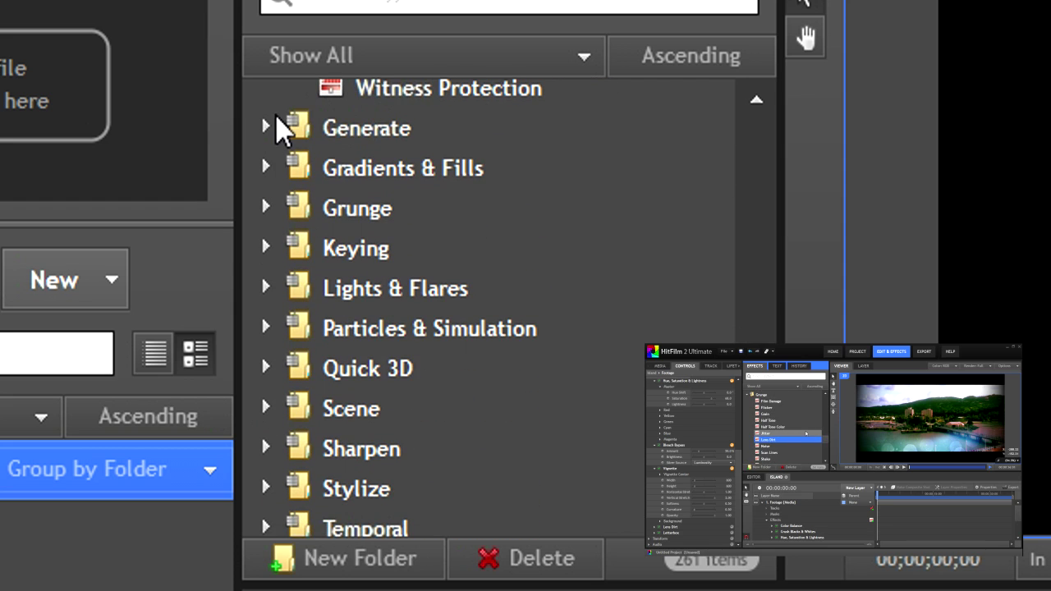
pyautogui.click(267, 129)
pyautogui.scroll(-3, 267, 222)
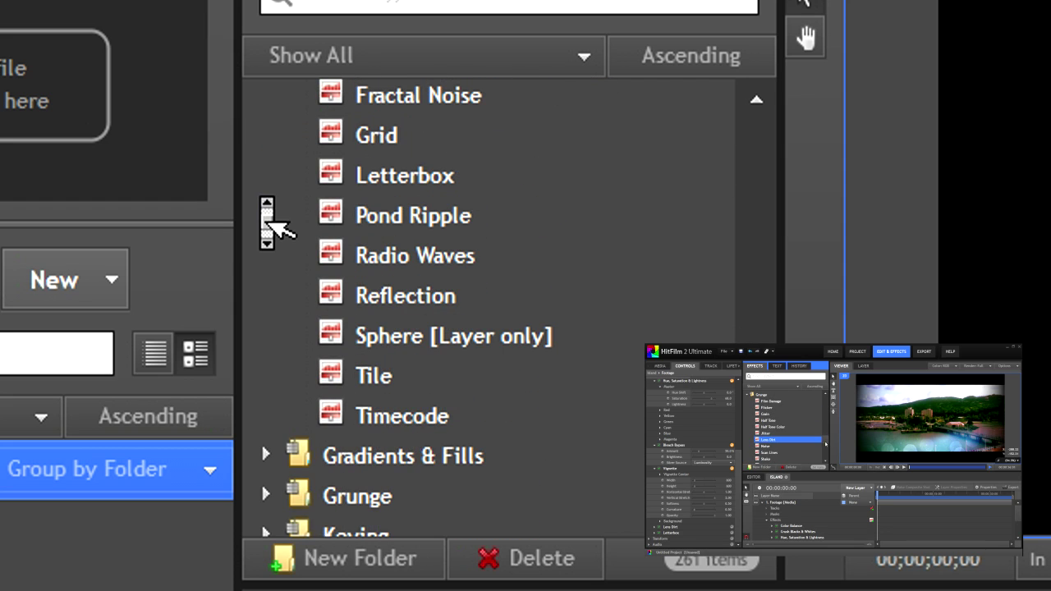
pyautogui.scroll(-4, 261, 328)
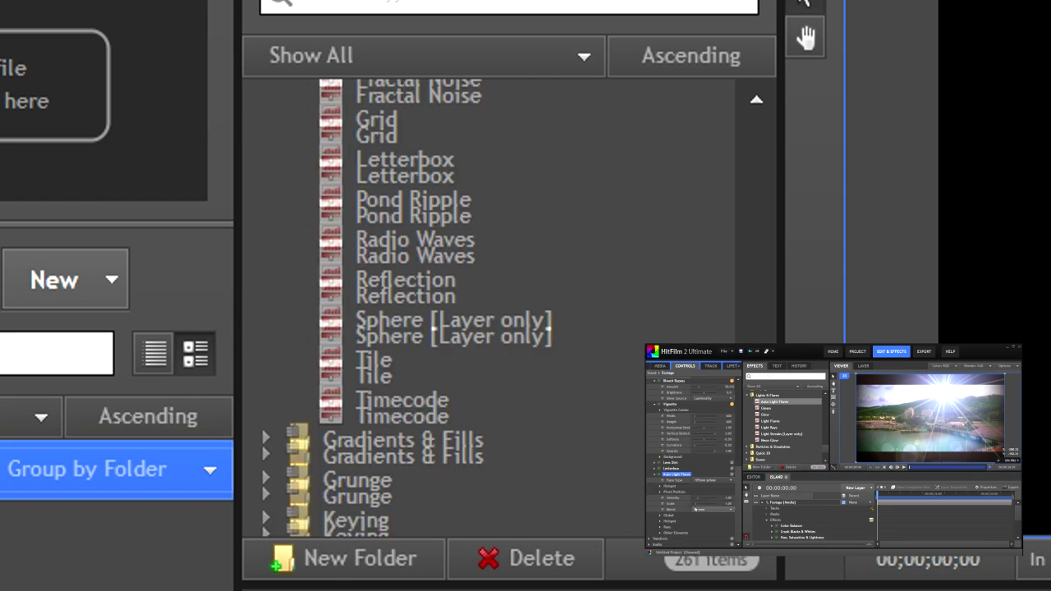
pyautogui.scroll(-2, 261, 222)
pyautogui.scroll(-1, 262, 190)
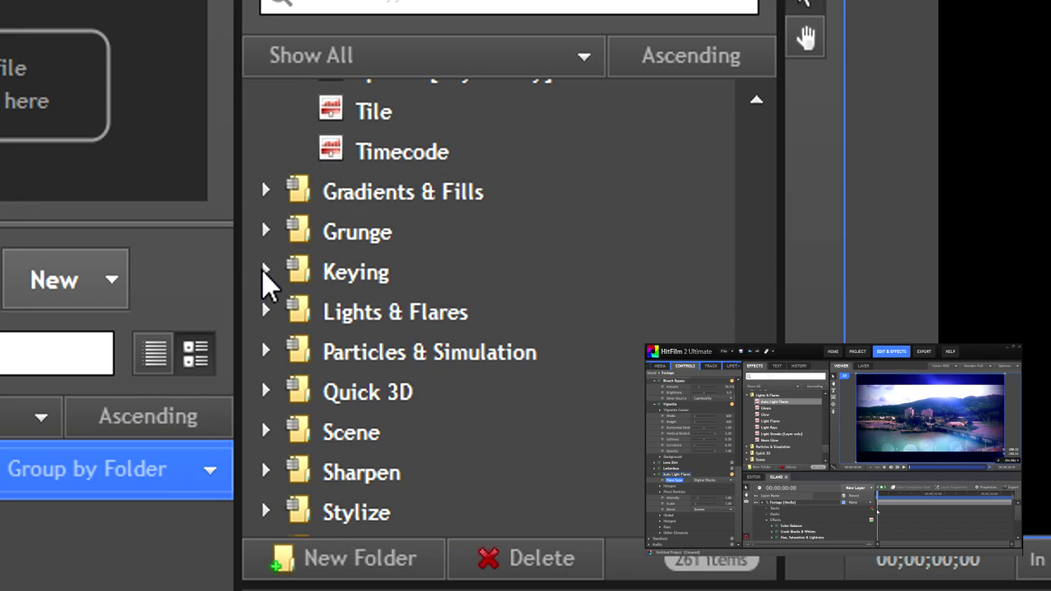
# - Expand and scroll through the Keying effects
pyautogui.click(265, 272)
pyautogui.scroll(-6, 262, 178)
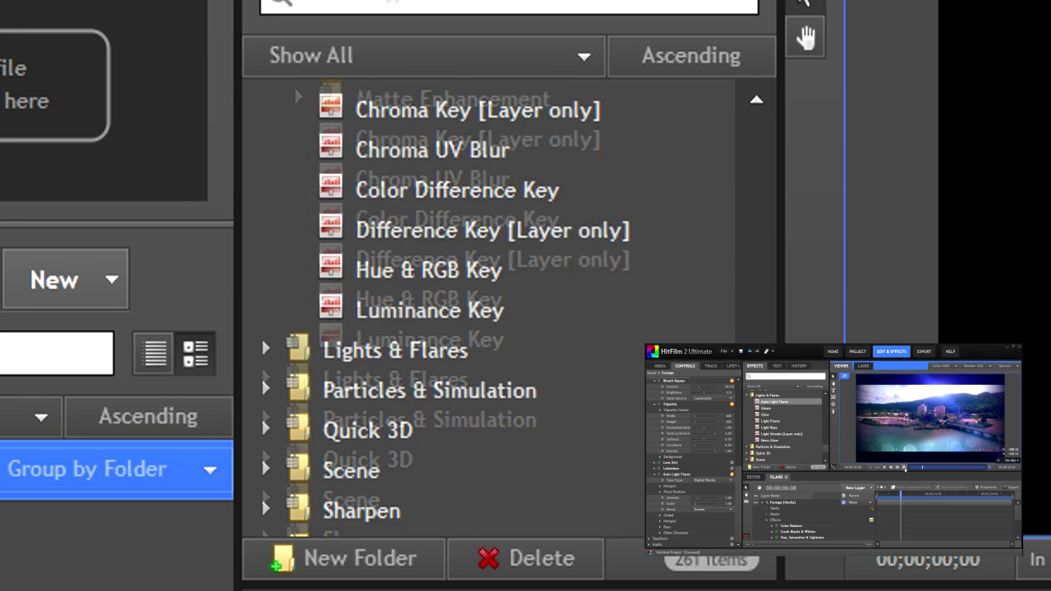
pyautogui.scroll(-3, 261, 221)
pyautogui.scroll(-2, 261, 164)
pyautogui.scroll(-1, 261, 122)
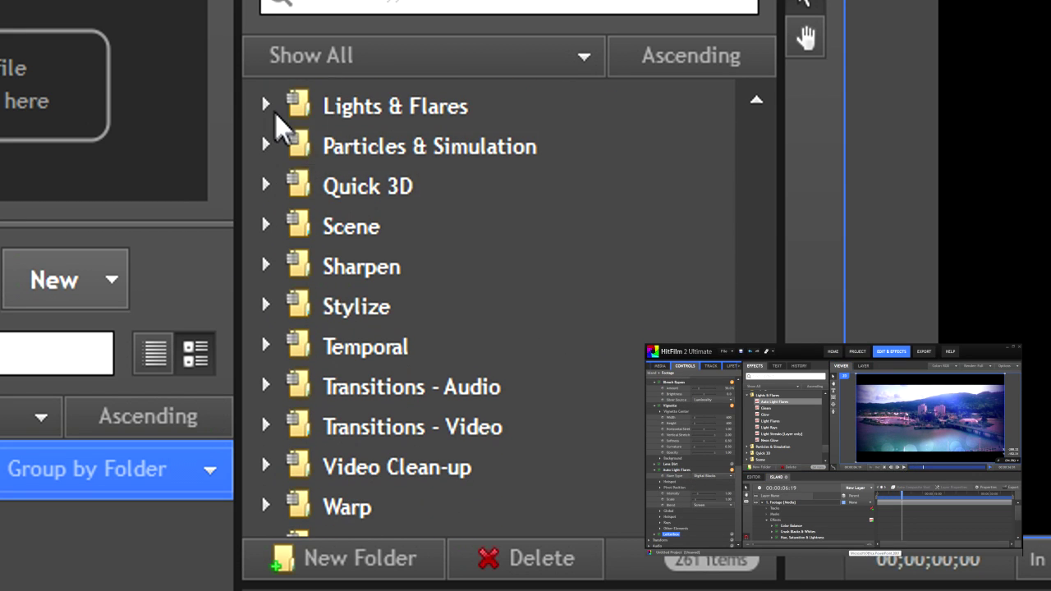
# - Peek into the Lights & Flares, Particles & Simulation, Quick 3D and Sharpen categories, collapsing each
pyautogui.click(271, 108)
pyautogui.click(265, 105)
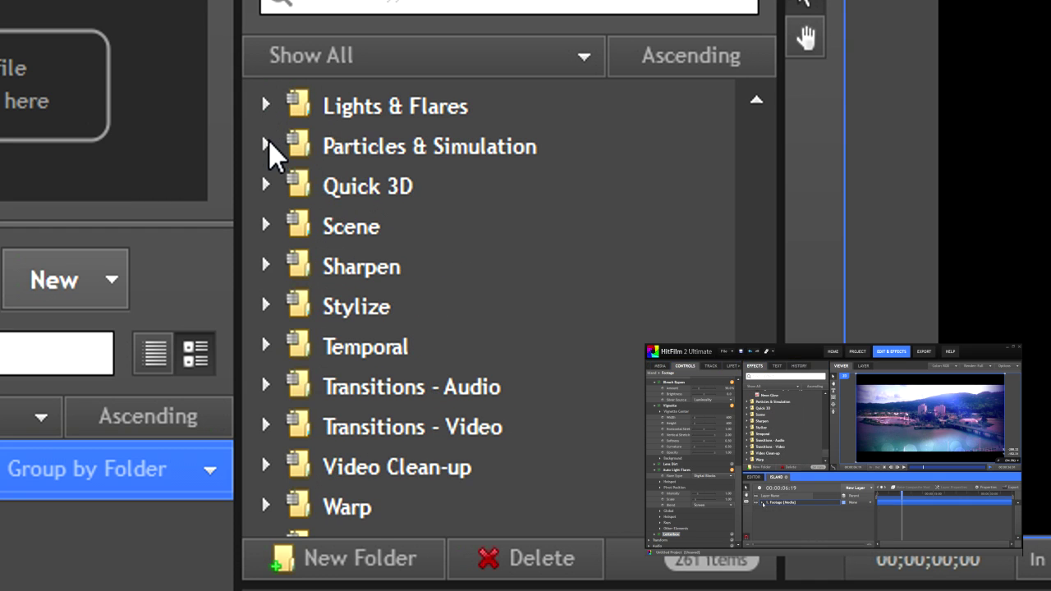
pyautogui.click(267, 147)
pyautogui.click(267, 146)
pyautogui.click(267, 186)
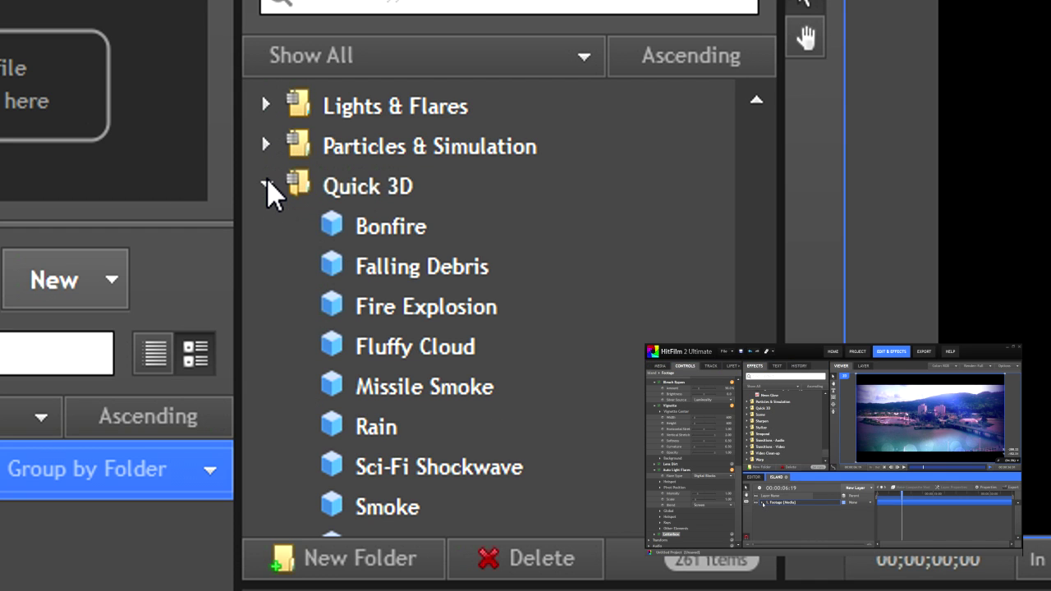
pyautogui.click(267, 187)
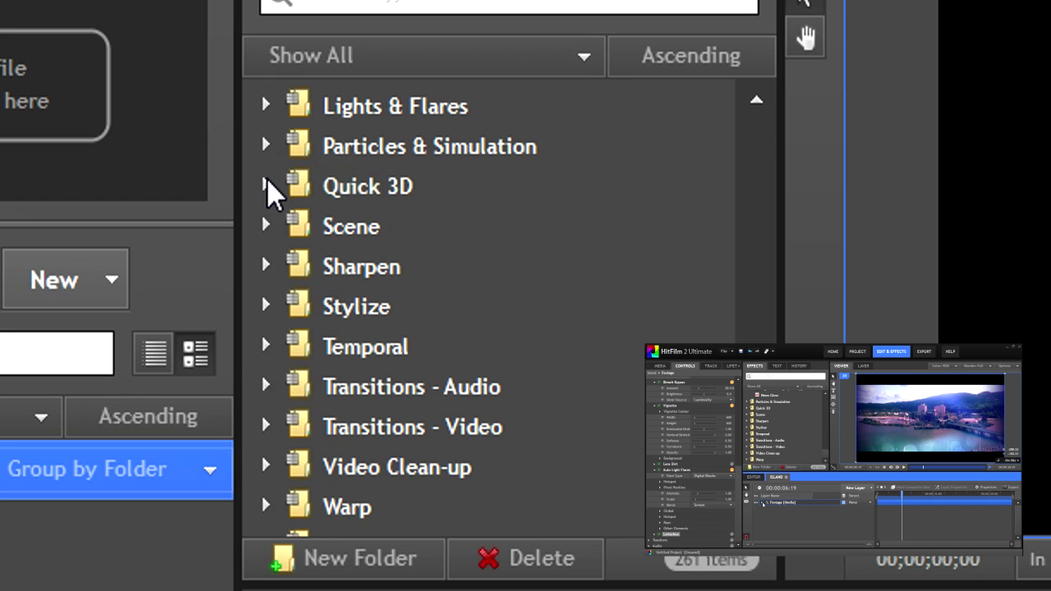
pyautogui.click(267, 266)
pyautogui.click(267, 267)
# - Expand the Stylize category and scroll to its Posterize, Solarize and Tint effects
pyautogui.click(266, 305)
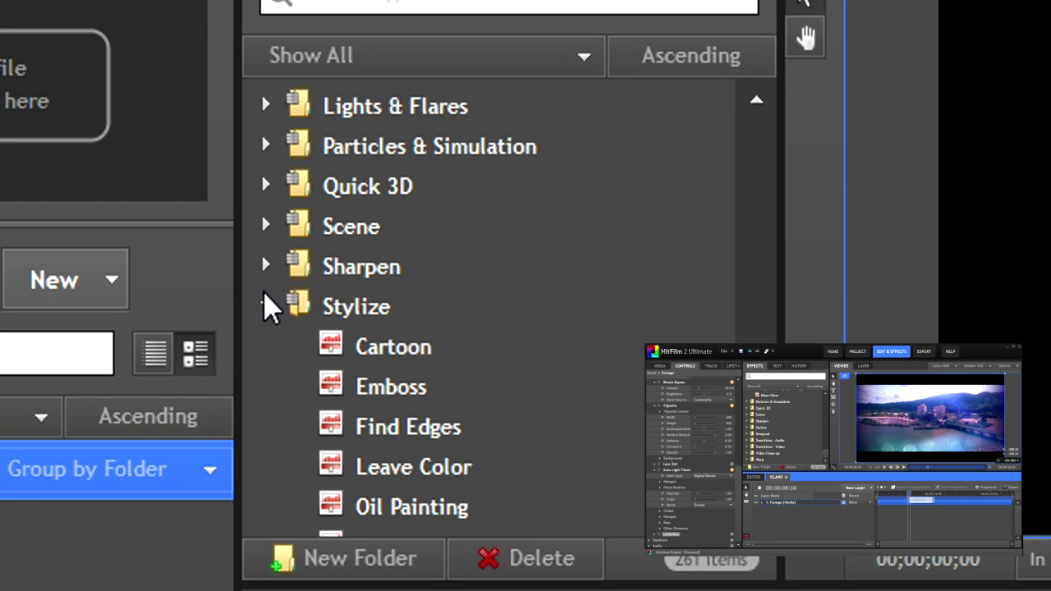
pyautogui.scroll(-3, 261, 386)
pyautogui.scroll(-3, 261, 386)
pyautogui.scroll(-2, 261, 386)
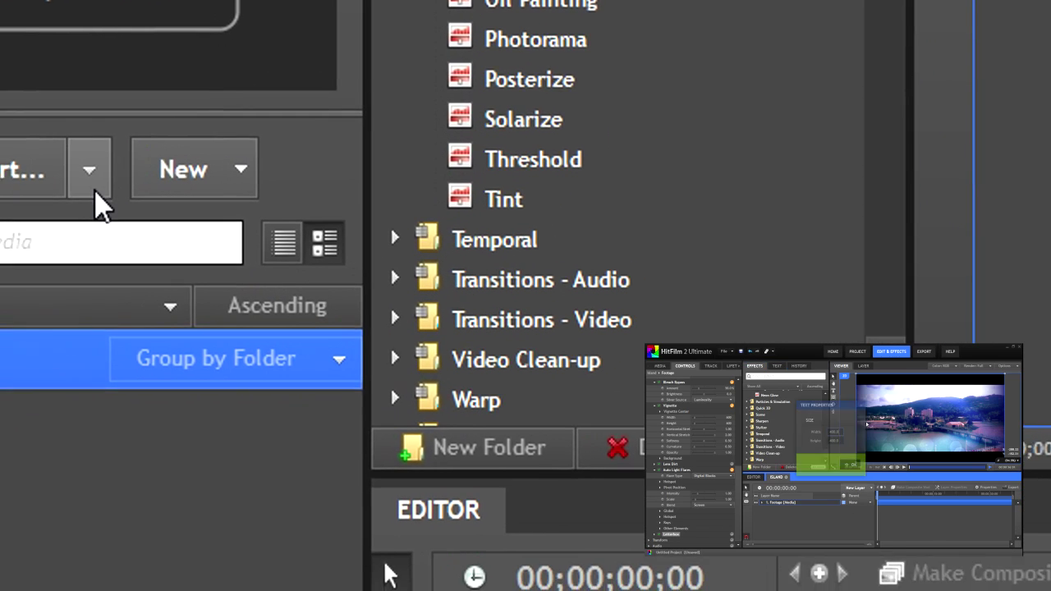
pyautogui.click(37, 214)
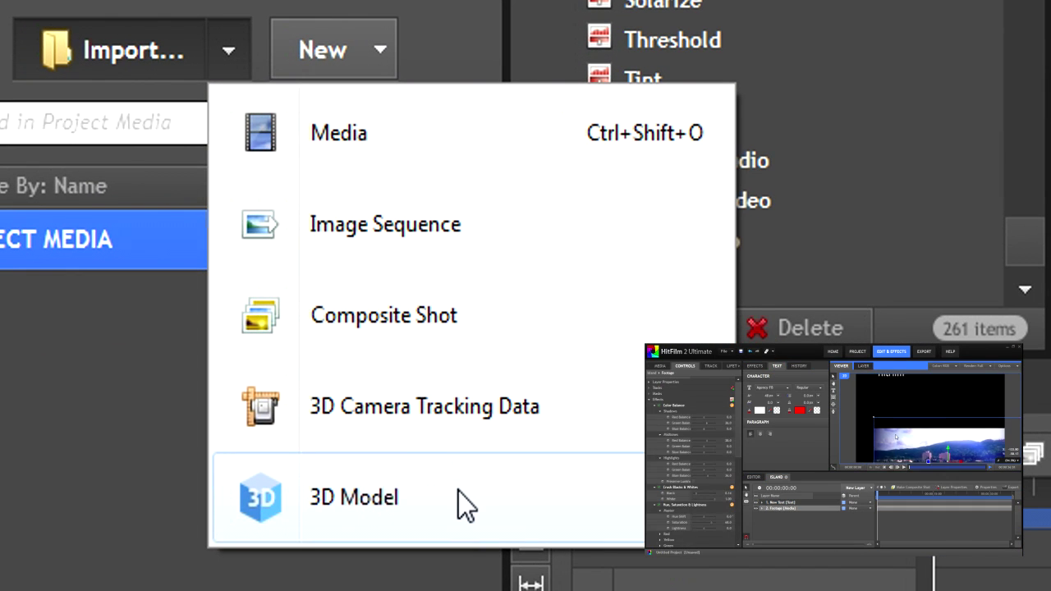
pyautogui.click(442, 575)
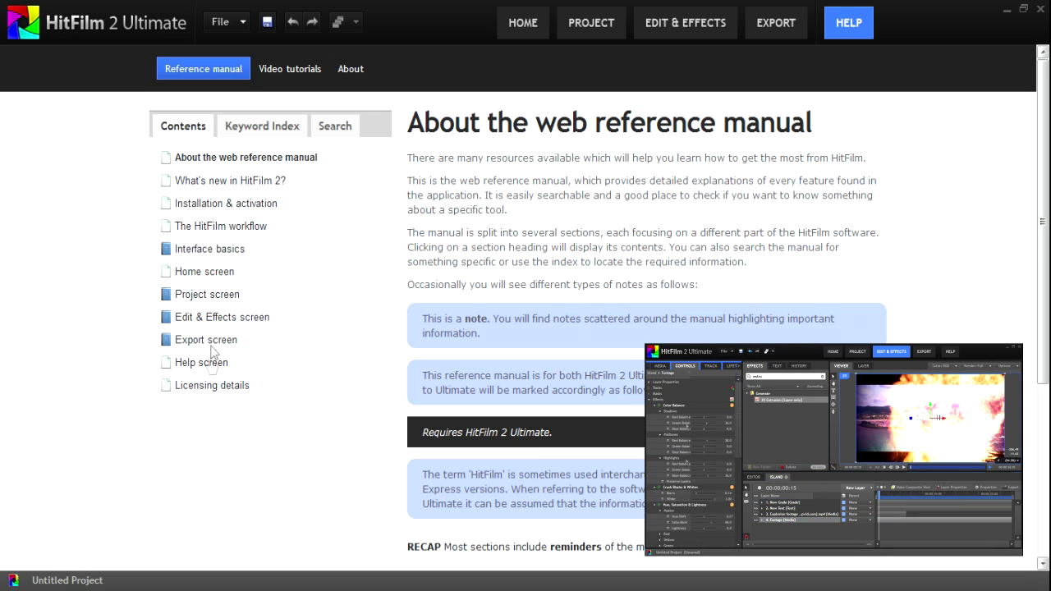
# - Switch the manual to its Keyword Index and scroll through the alphabetical entries
pyautogui.click(246, 126)
pyautogui.moveTo(386, 176); pyautogui.dragTo(388, 222)
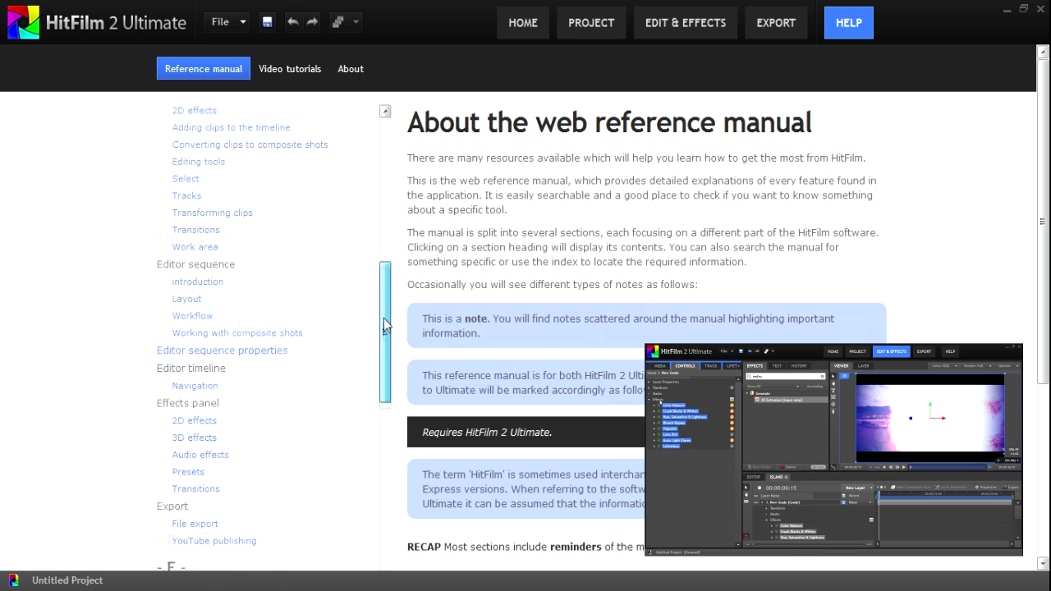
pyautogui.moveTo(387, 222); pyautogui.dragTo(383, 446)
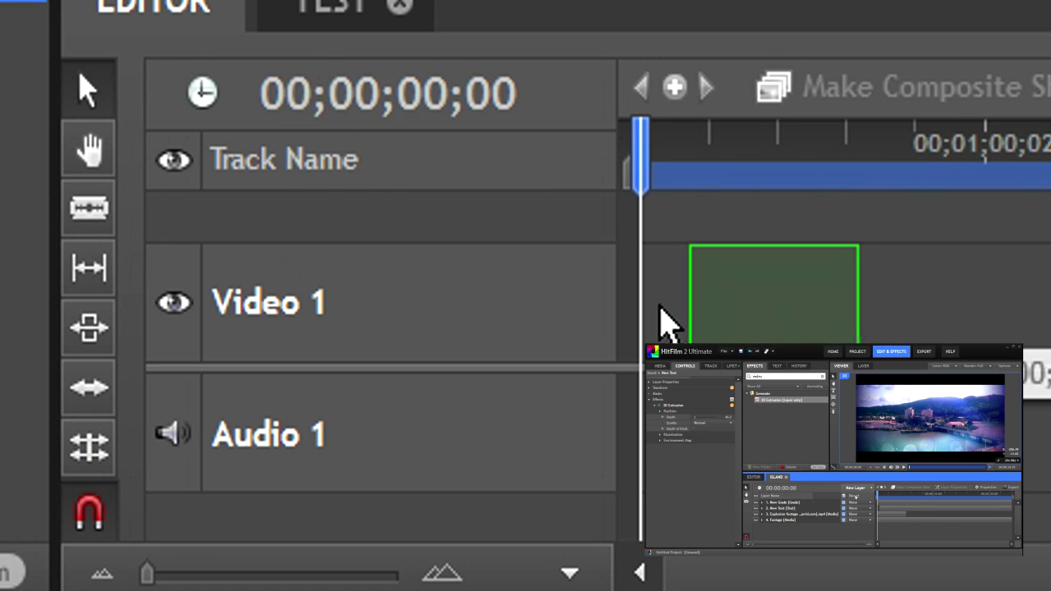
# - Add Bonfire to the Test composite, place it on Video 1, and scrub to preview
pyautogui.moveTo(105, 47); pyautogui.dragTo(651, 310)
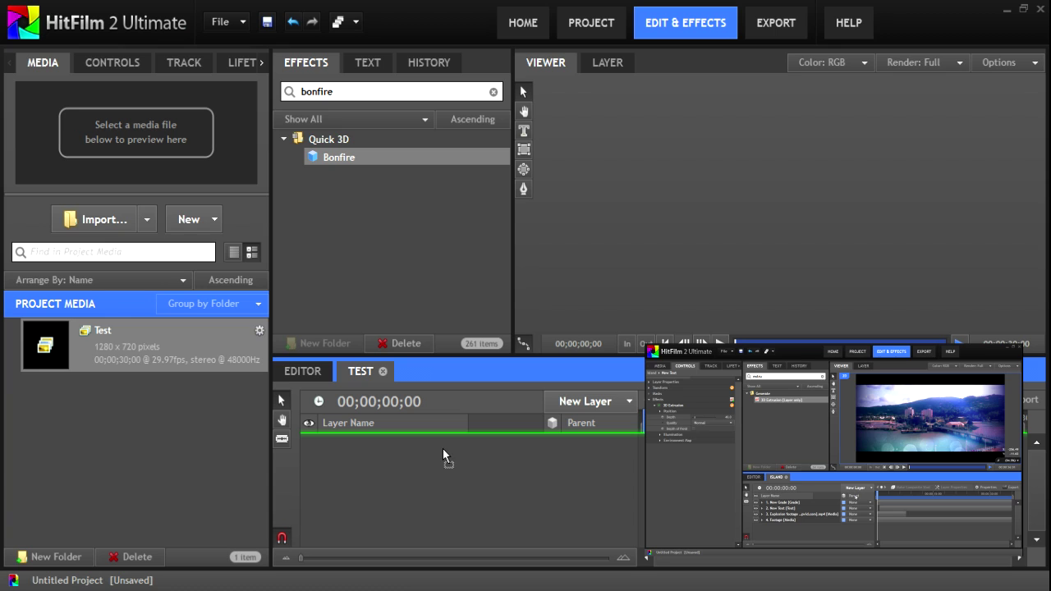
pyautogui.moveTo(443, 449); pyautogui.dragTo(444, 456)
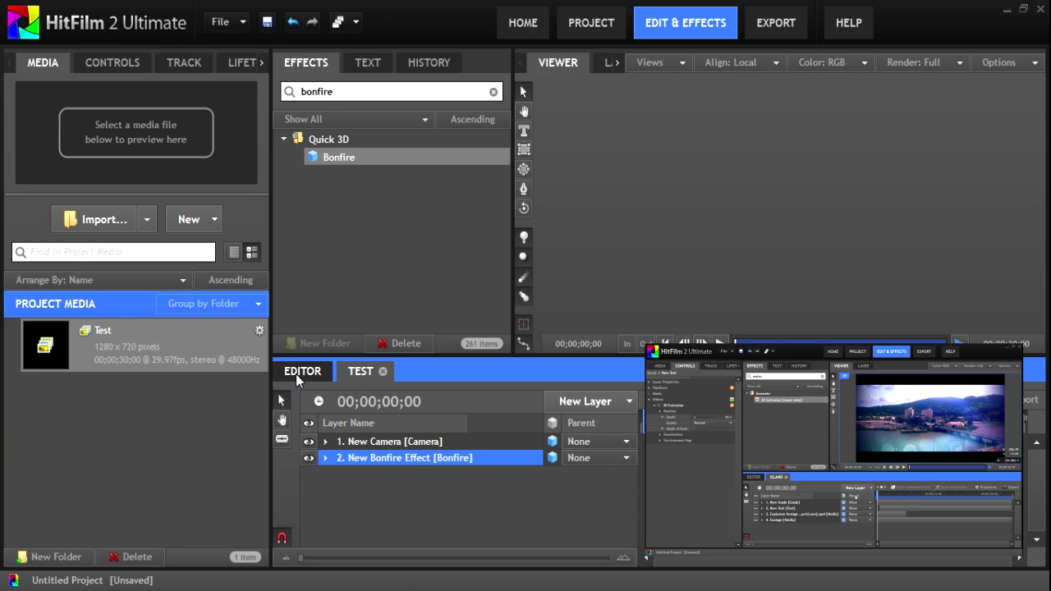
pyautogui.click(296, 374)
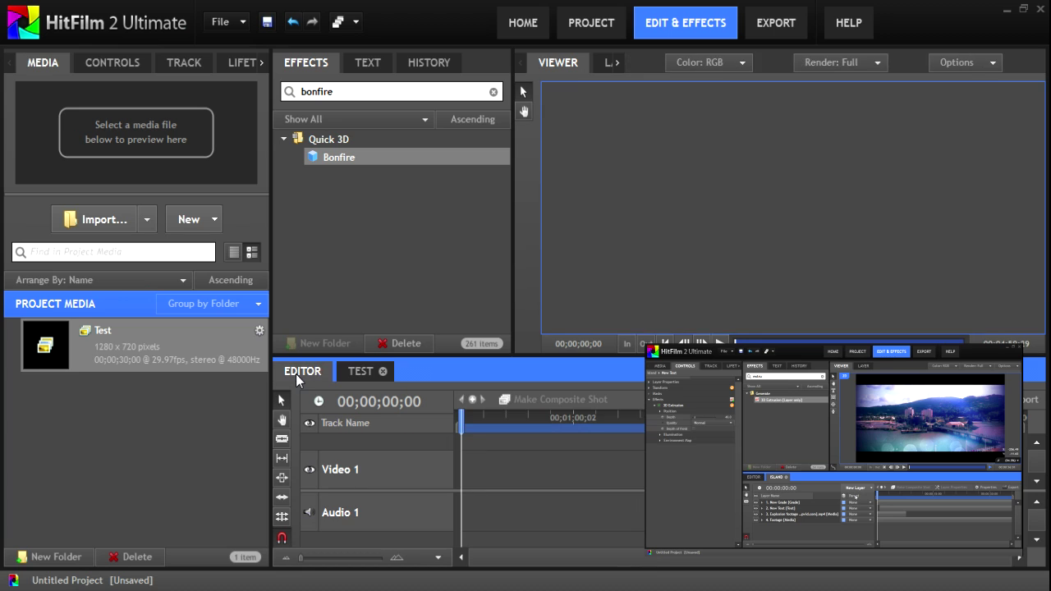
pyautogui.moveTo(136, 347)
pyautogui.mouseDown()
pyautogui.moveTo(287, 388)
pyautogui.moveTo(464, 471)
pyautogui.mouseUp()
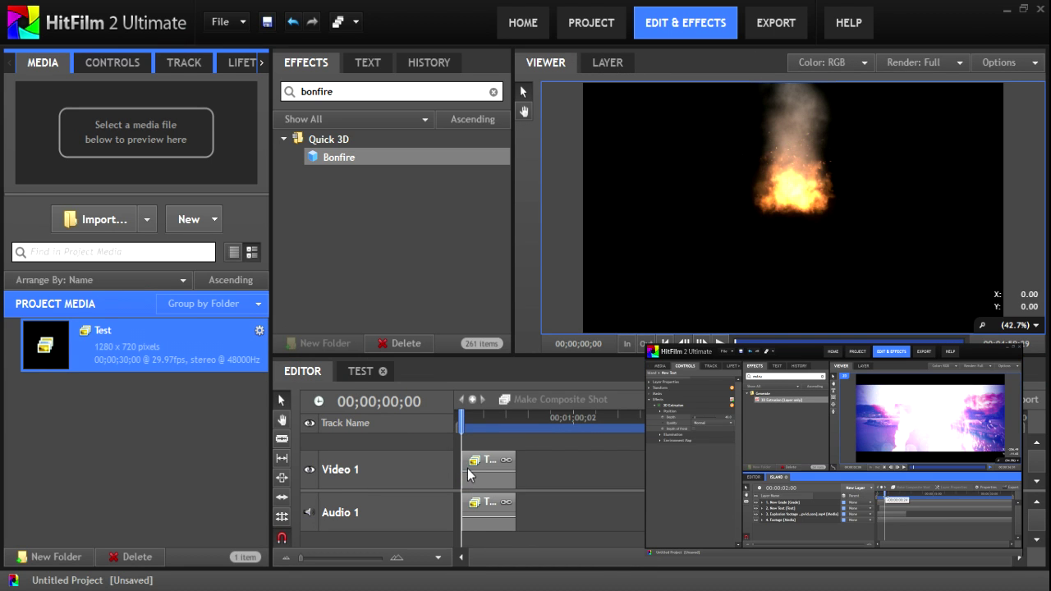
pyautogui.click(468, 421)
pyautogui.moveTo(472, 421); pyautogui.dragTo(485, 421)
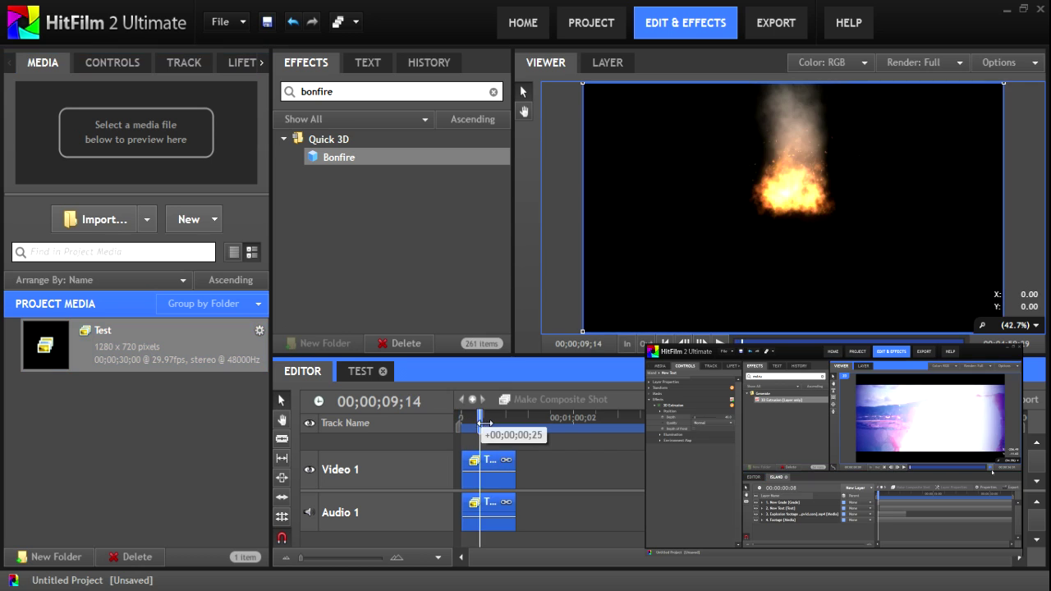